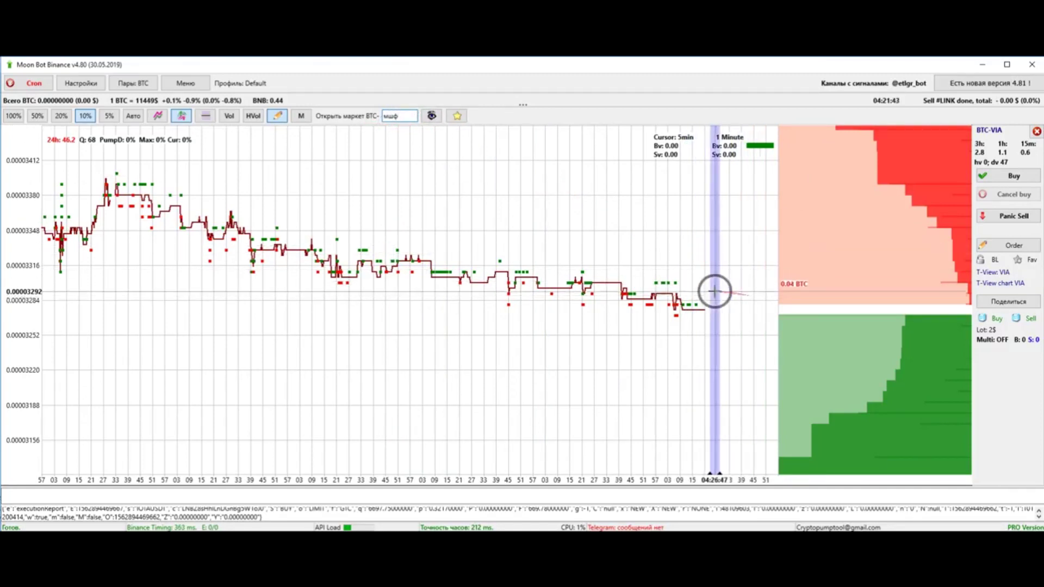
Scroll over the BTC-VIA chart and order book to zoom the price scale out.
scroll(805, 283, down, 4)
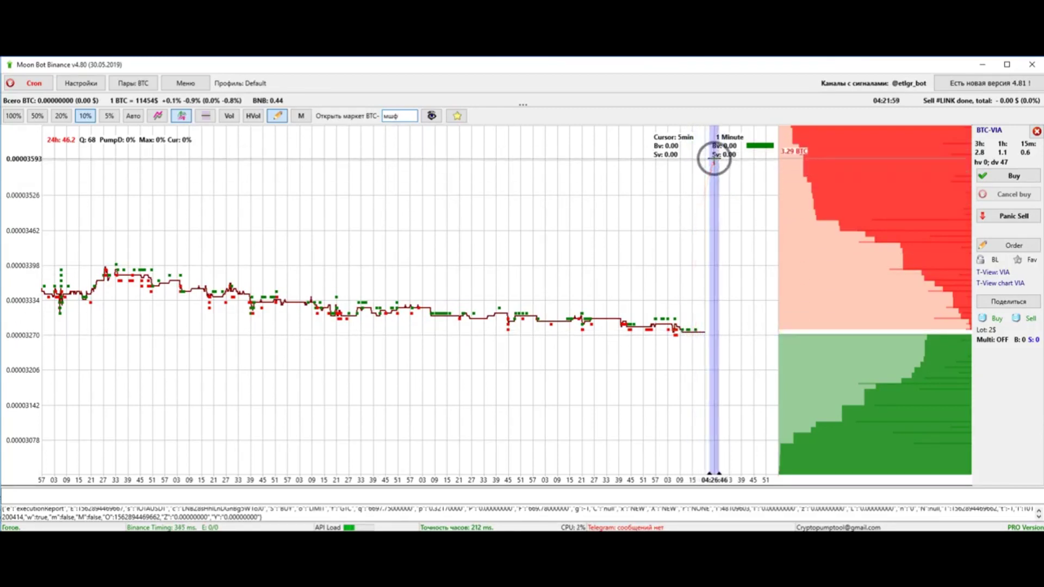
Switch the market to BTC-NXS by entering тчы (NXS) in the market field.
double_click(397, 116)
text(тч)
key(Return)
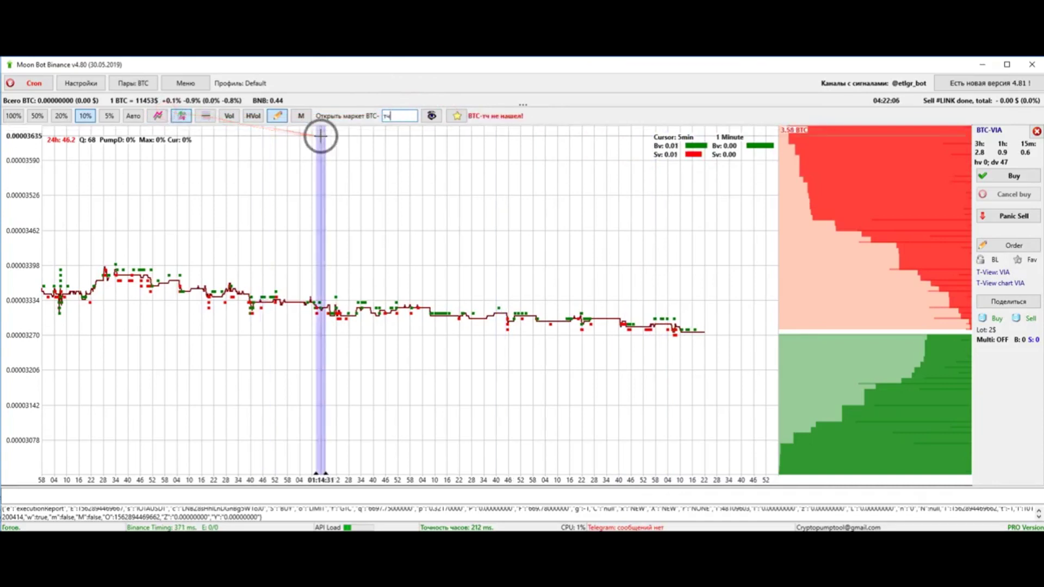
text(ы)
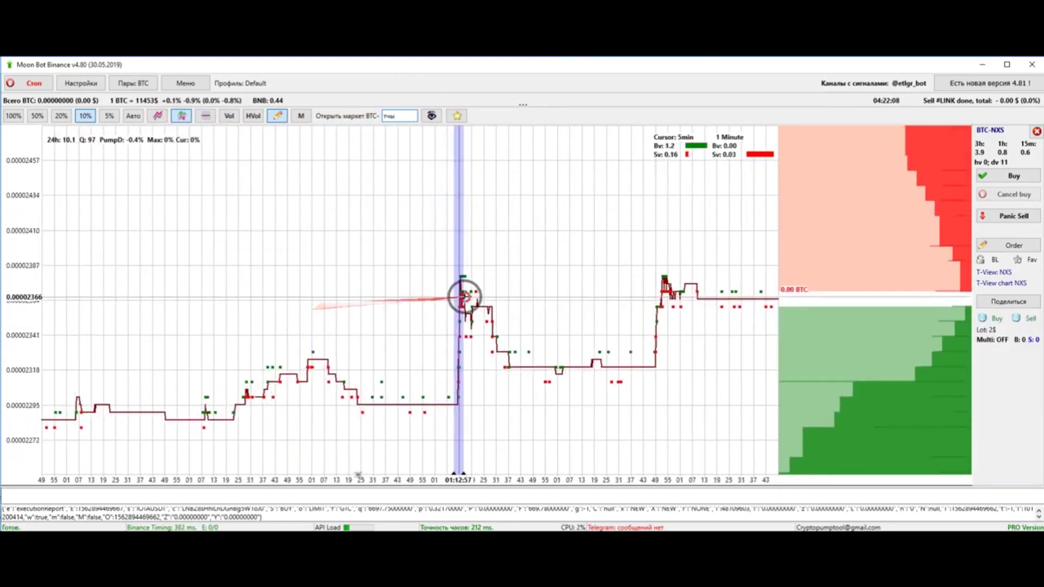
Pan the BTC-NXS chart to earlier trading and point between the order book and the price peak.
drag(464, 296, 487, 300)
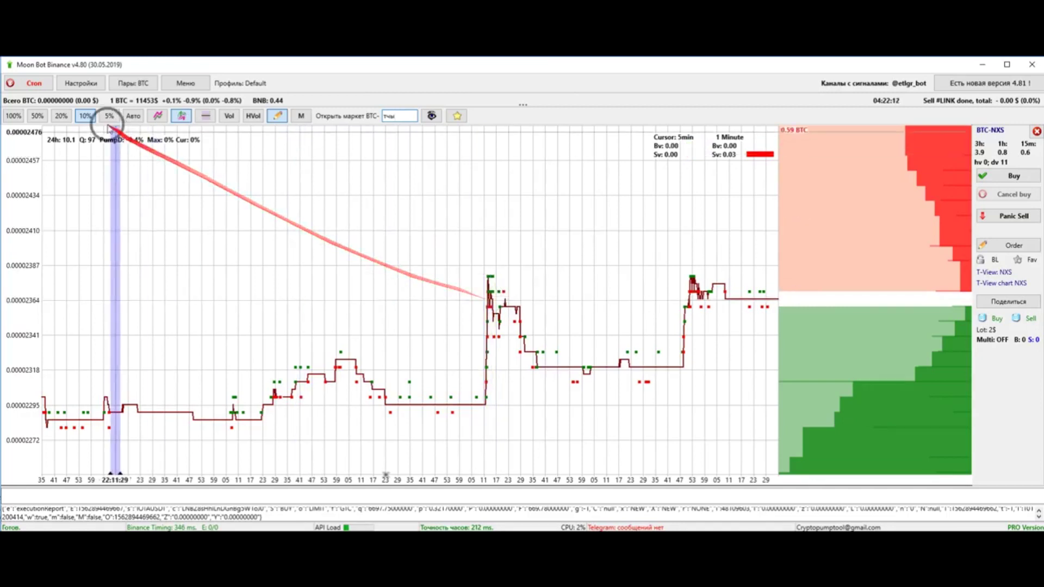
click(85, 116)
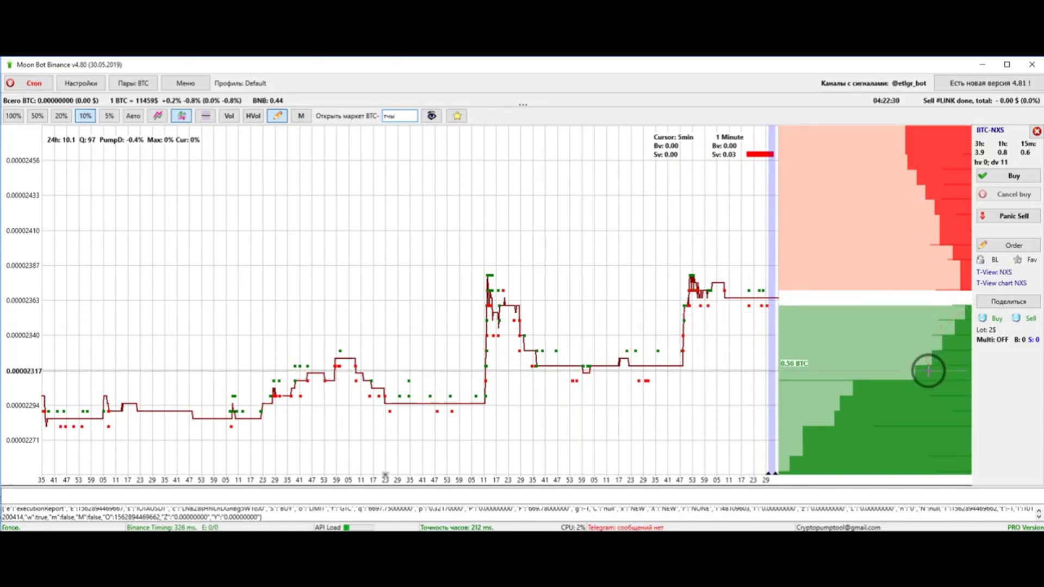
drag(928, 371, 483, 283)
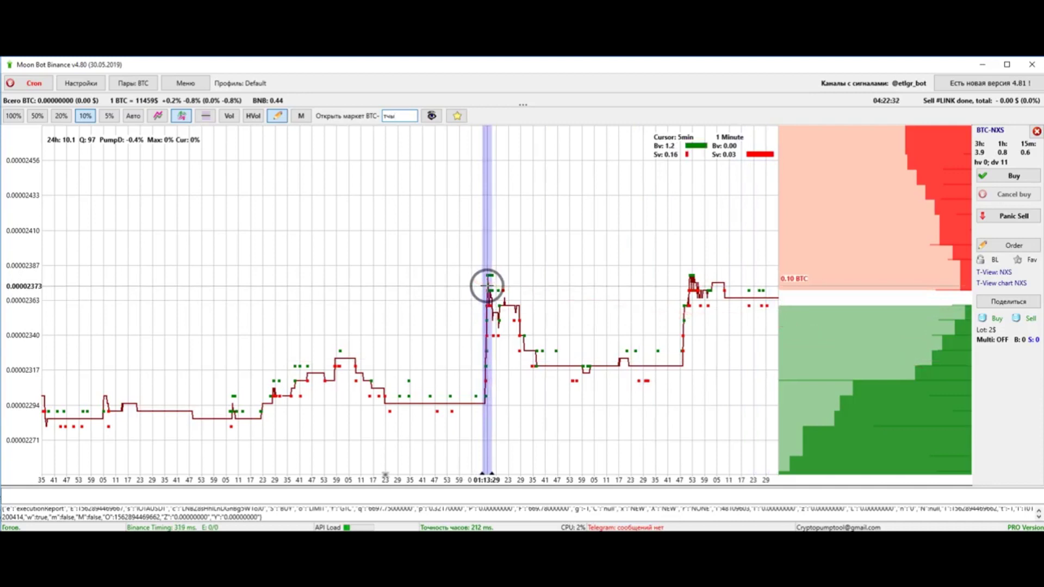
drag(487, 285, 832, 305)
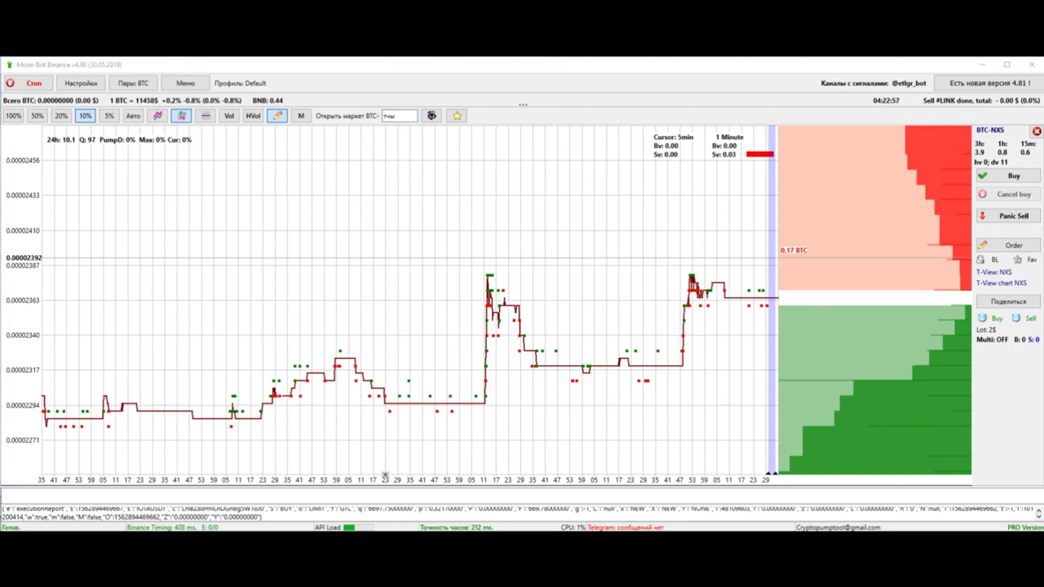
Draw a blue pump curve on the BTC-NXS chart and outline the buy order book labelled 1000.
drag(788, 401, 292, 311)
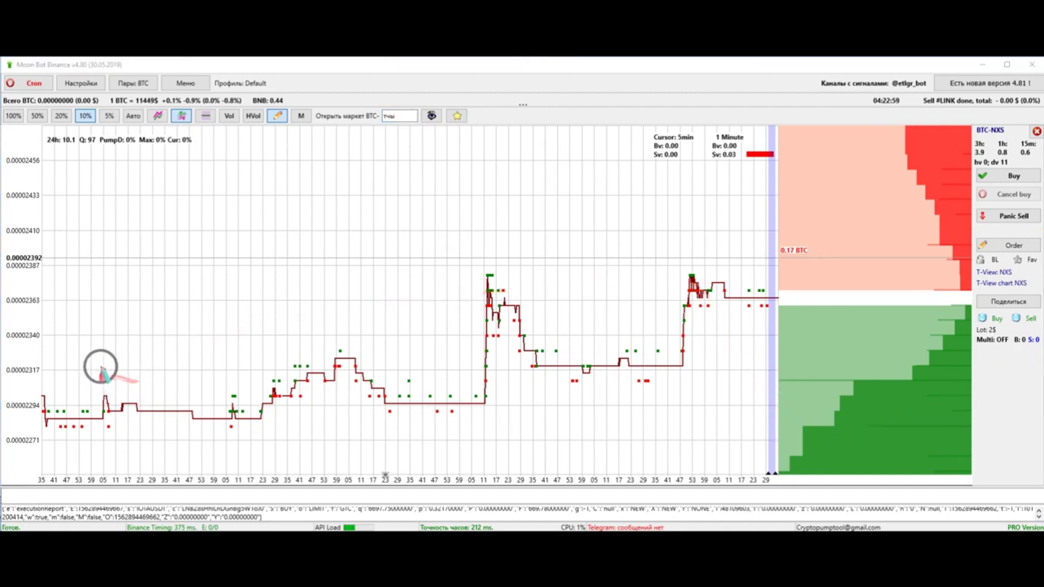
mouse_move(98, 365)
mouse_down()
mouse_move(139, 364)
mouse_move(165, 184)
mouse_up()
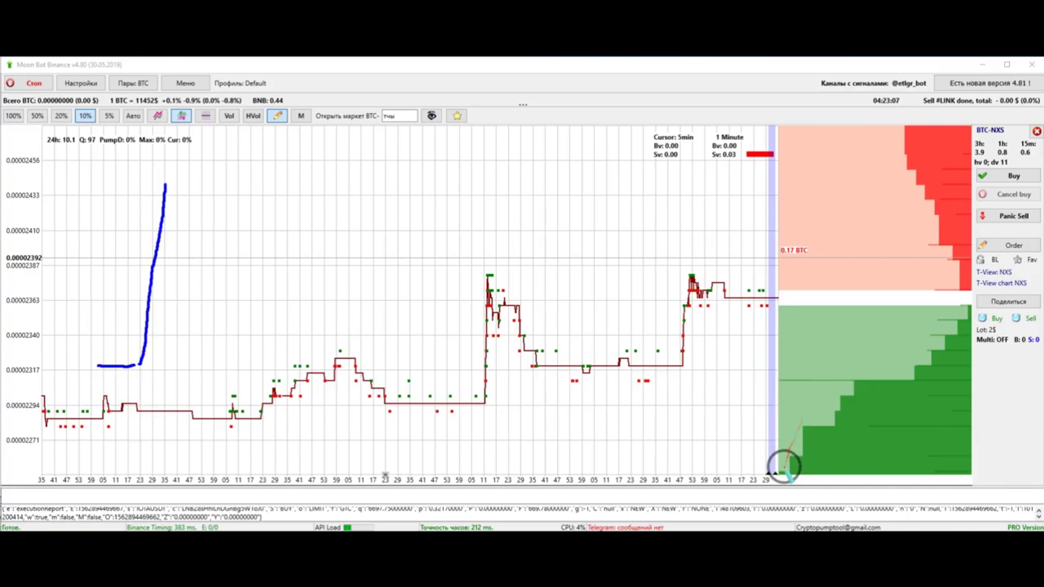
mouse_move(786, 466)
mouse_down()
mouse_move(781, 306)
mouse_move(974, 307)
mouse_up()
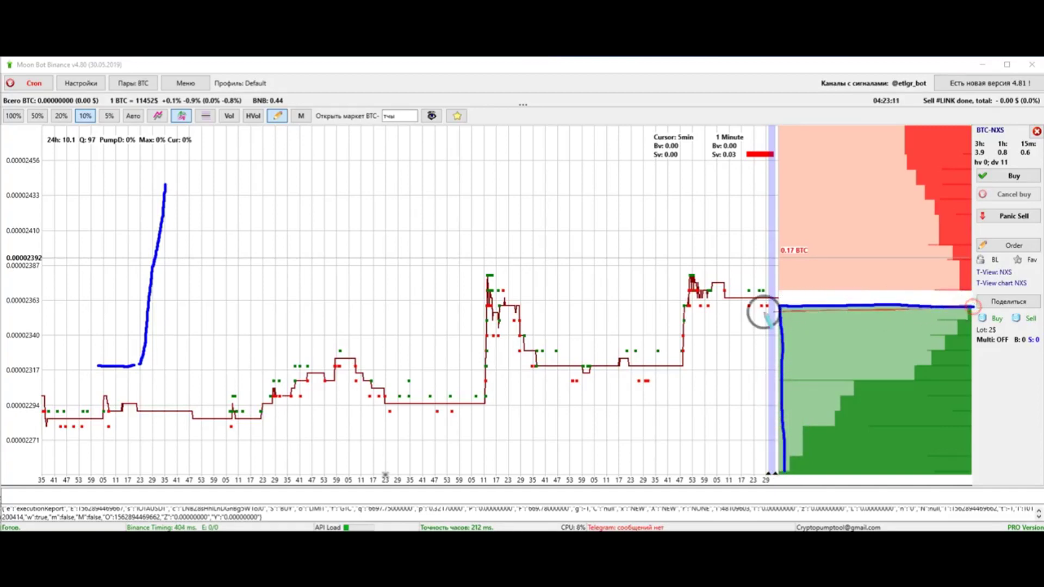
mouse_move(799, 315)
mouse_down()
mouse_move(809, 334)
mouse_move(813, 319)
mouse_move(824, 330)
mouse_move(857, 318)
mouse_move(869, 329)
mouse_move(860, 338)
mouse_move(853, 322)
mouse_up()
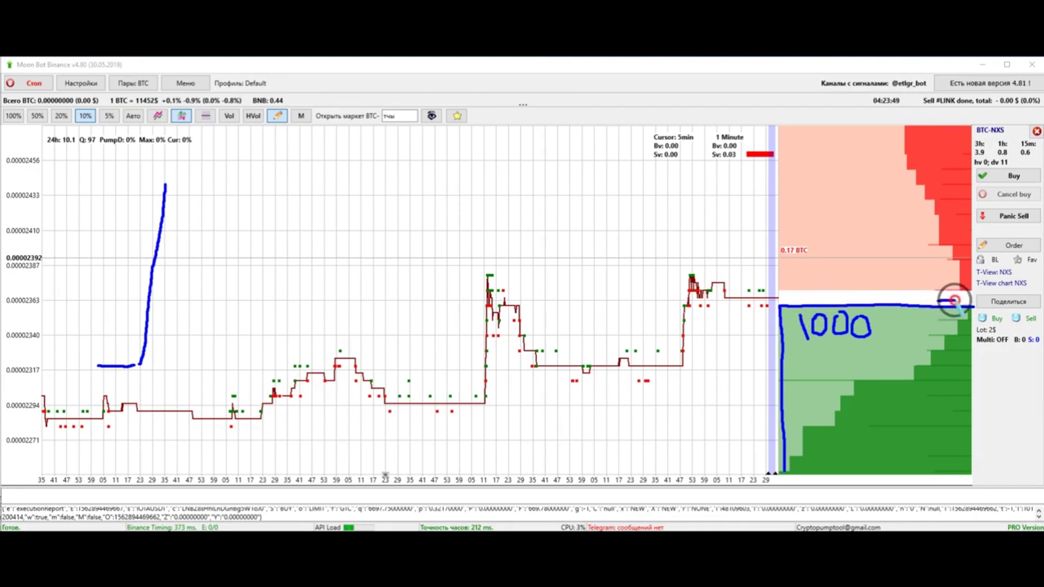
Annotate '20' with a tick on the pump curve, an arrow to the spread, and '950' beside 1000.
drag(972, 301, 936, 301)
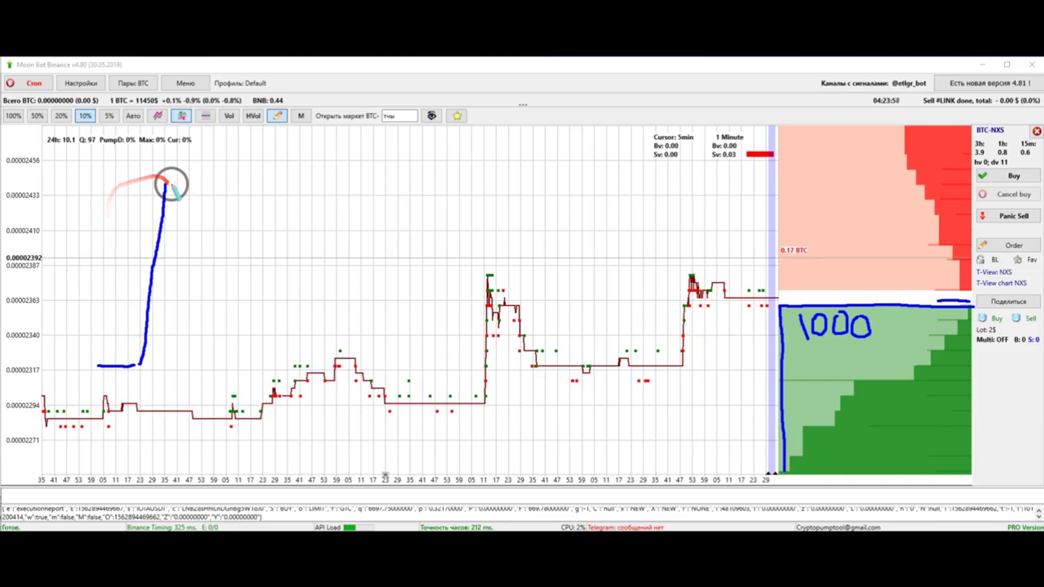
mouse_move(119, 284)
mouse_down()
mouse_move(139, 285)
mouse_move(113, 278)
mouse_move(120, 264)
mouse_up()
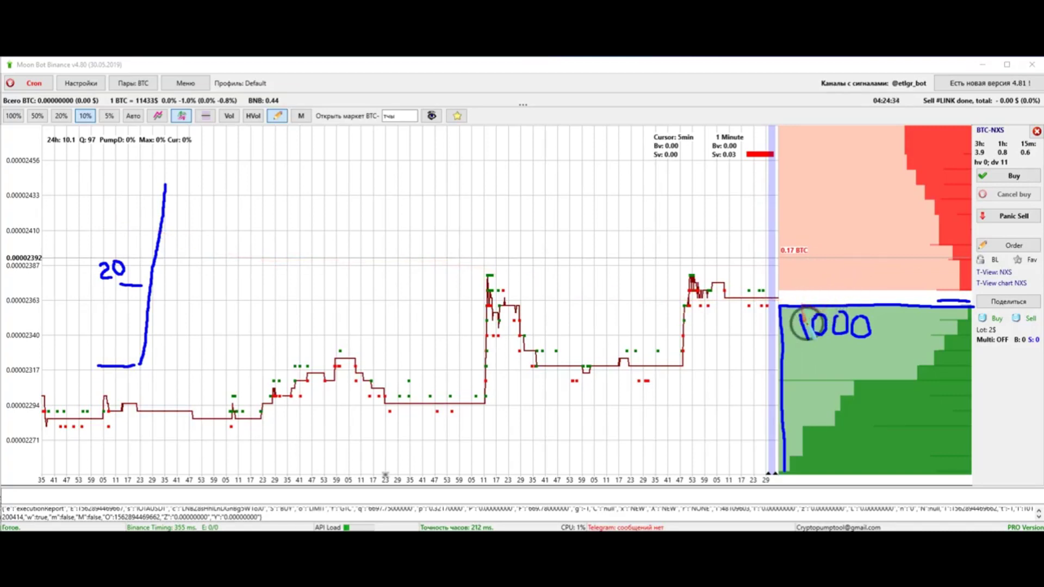
drag(804, 233, 816, 301)
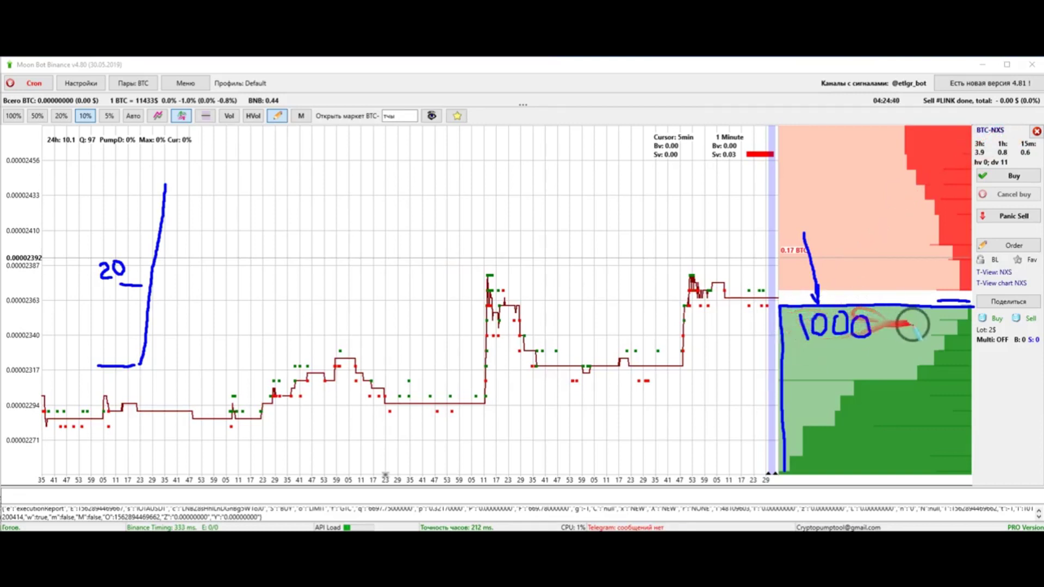
mouse_move(908, 321)
mouse_down()
mouse_move(909, 338)
mouse_move(925, 342)
mouse_move(940, 326)
mouse_move(915, 334)
mouse_up()
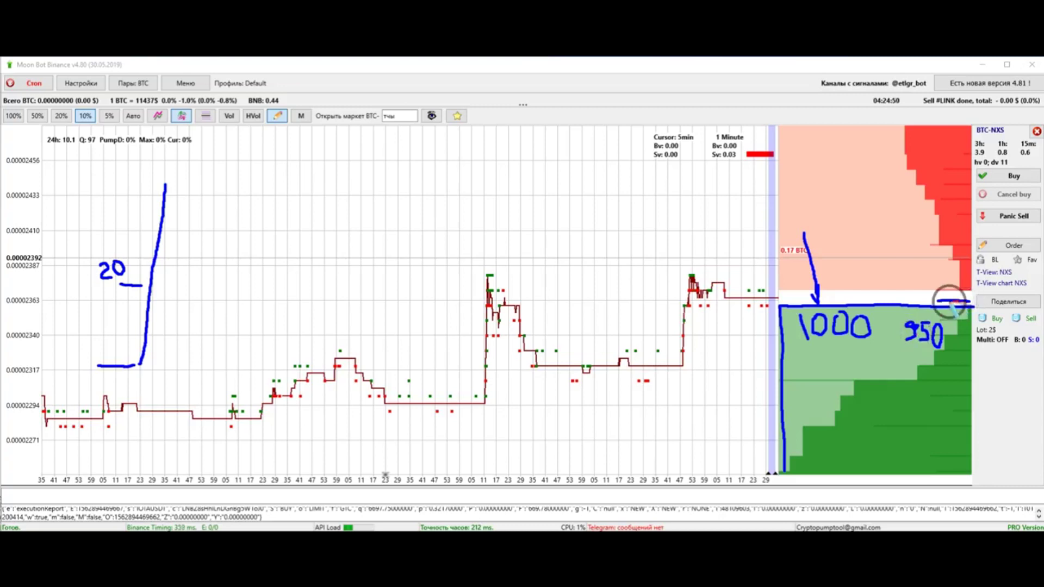
Mark 50 at the pump curve's top and strike two lines through the outlined buy orders.
mouse_move(958, 299)
mouse_down()
mouse_move(153, 182)
mouse_move(133, 189)
mouse_move(124, 173)
mouse_move(152, 180)
mouse_up()
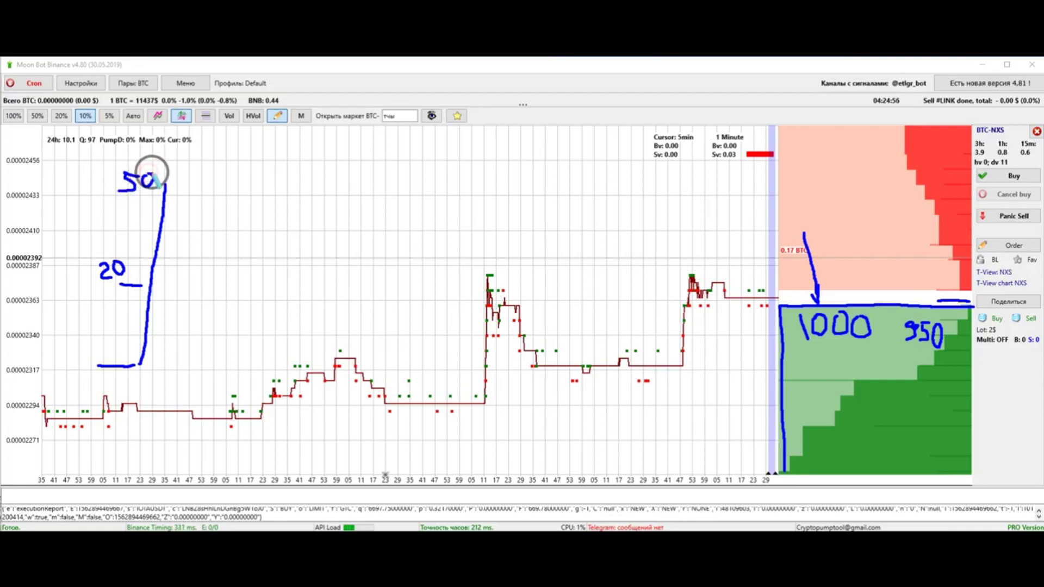
mouse_move(153, 170)
mouse_down()
mouse_move(223, 155)
mouse_move(368, 240)
mouse_move(864, 329)
mouse_up()
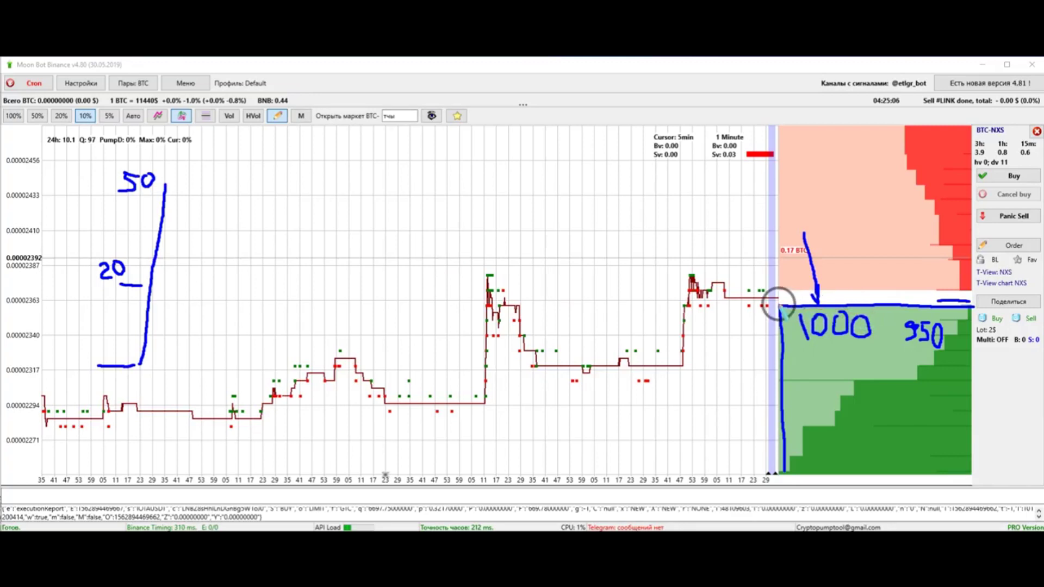
drag(789, 311, 960, 456)
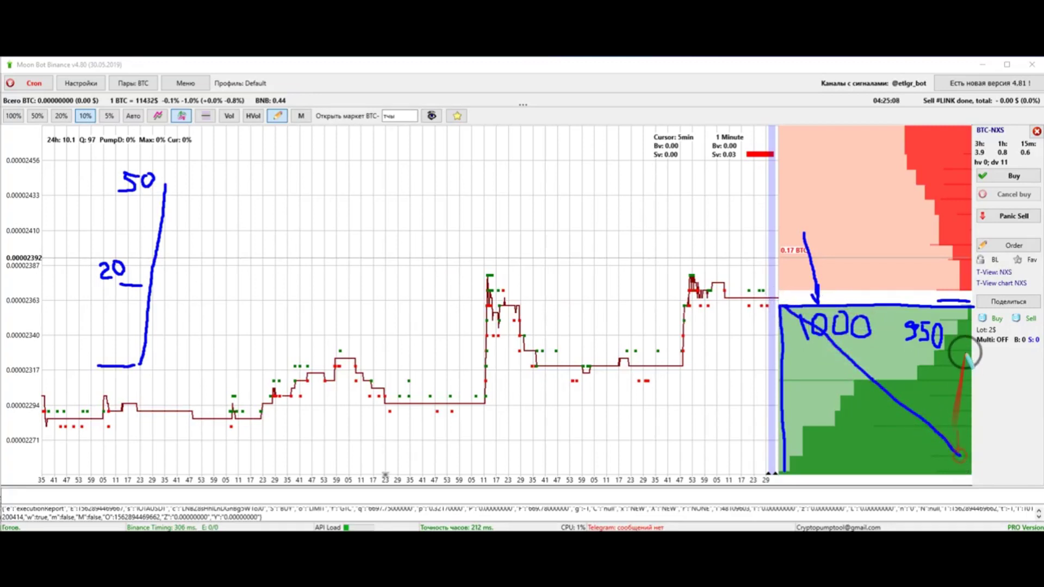
mouse_move(971, 307)
mouse_down()
mouse_move(781, 455)
mouse_move(945, 300)
mouse_move(898, 380)
mouse_move(949, 327)
mouse_move(939, 397)
mouse_move(948, 465)
mouse_up()
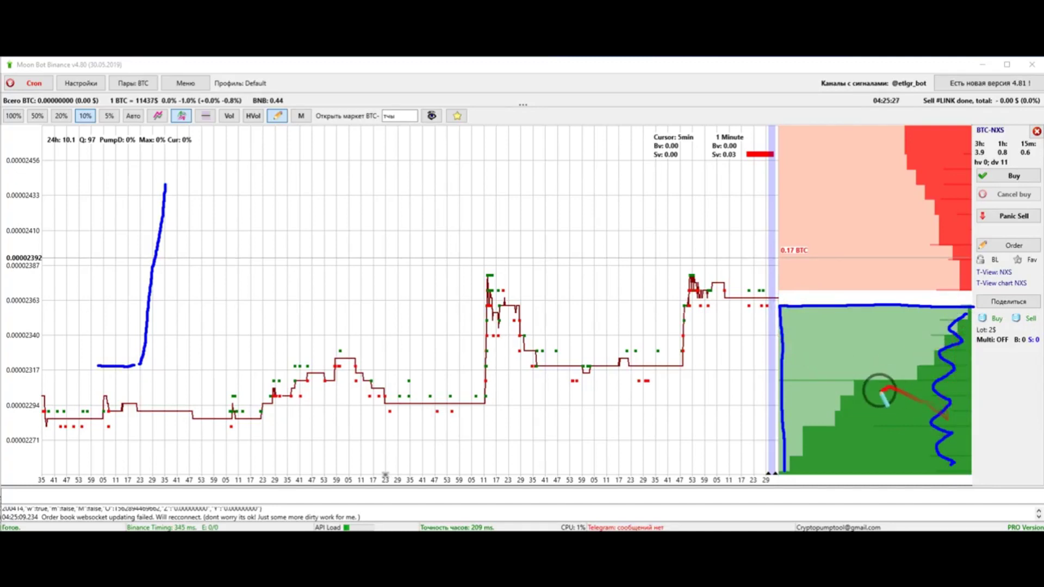
Write '20-30' in blue inside the buy order book beside the wavy line.
mouse_move(878, 392)
mouse_down()
mouse_move(870, 405)
mouse_move(919, 401)
mouse_move(923, 412)
mouse_move(926, 398)
mouse_up()
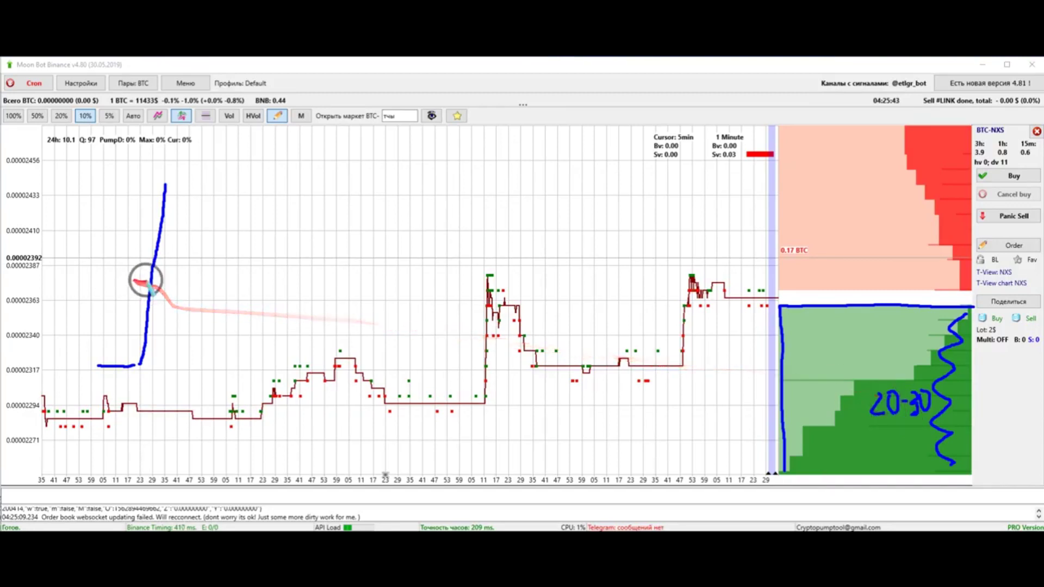
Sketch a dump and rebound from the pump peak, plus two arrows down to the bid wall's top.
drag(165, 185, 197, 279)
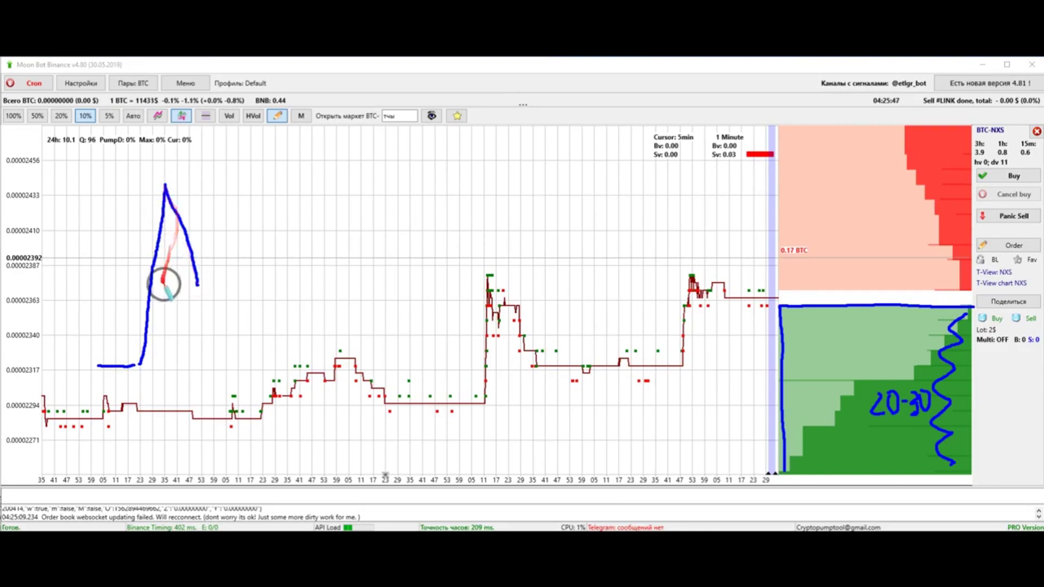
drag(198, 282, 241, 149)
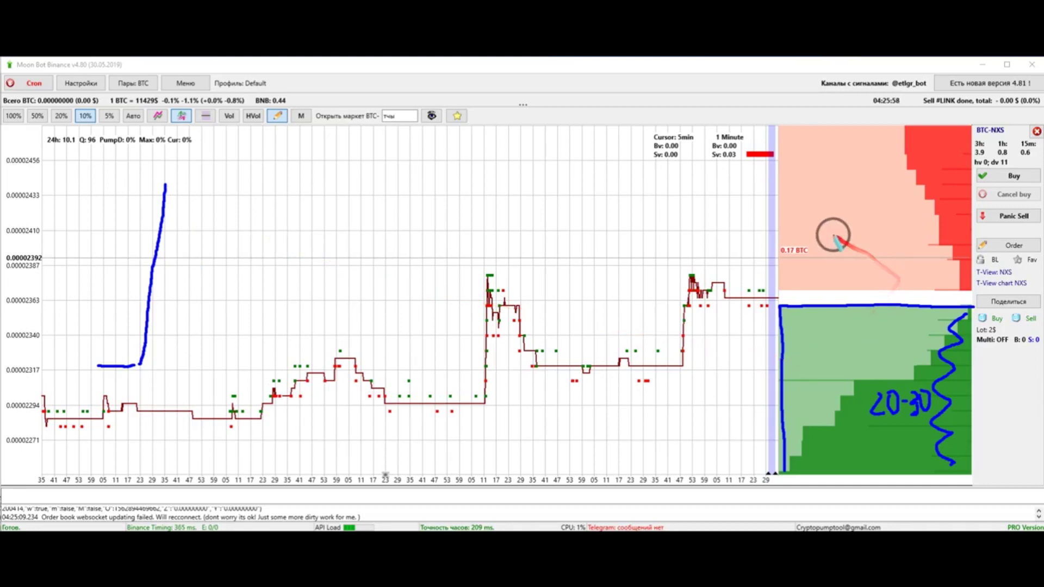
drag(834, 235, 846, 294)
drag(860, 247, 874, 300)
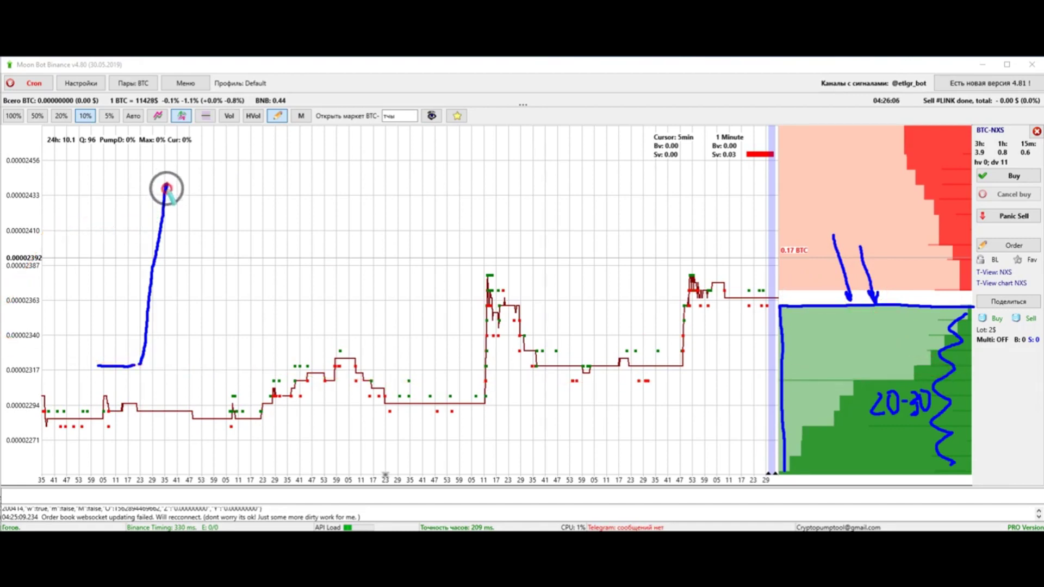
Trace two dump lines down from the peak and start a second pump curve mid-chart.
drag(165, 185, 179, 329)
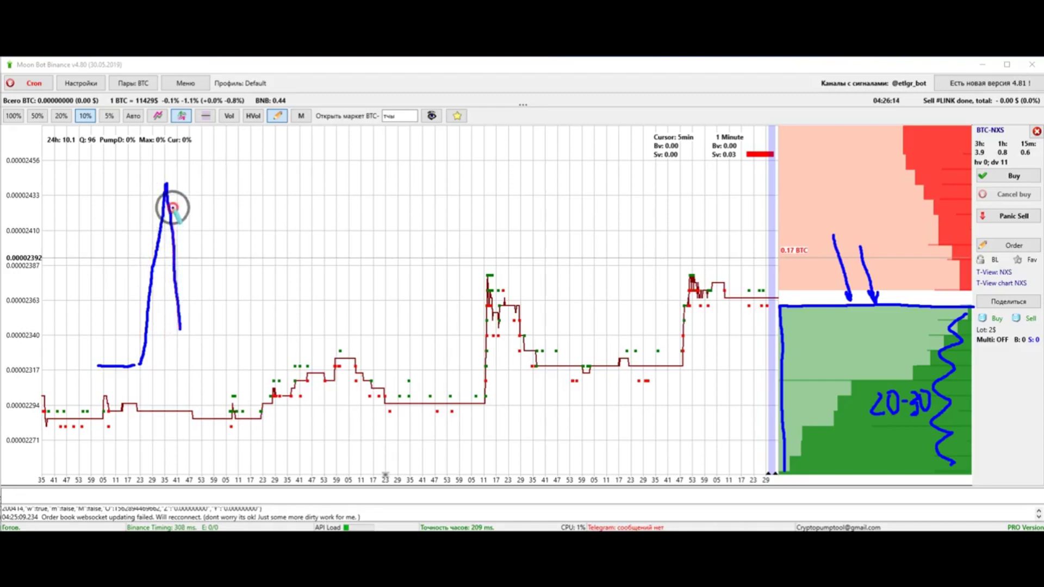
drag(173, 207, 247, 362)
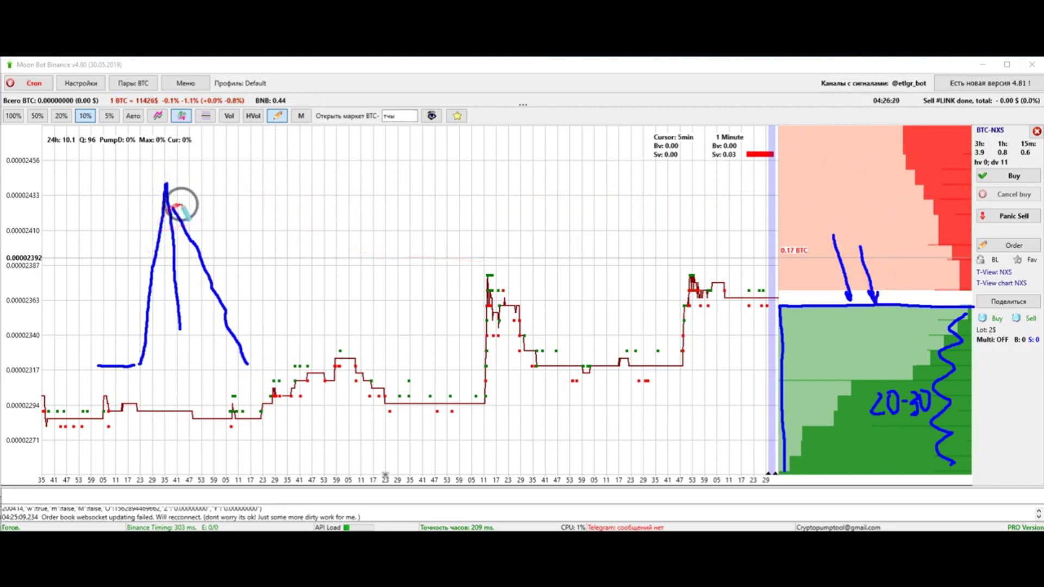
mouse_move(357, 351)
mouse_down()
mouse_move(372, 351)
mouse_move(391, 173)
mouse_move(450, 354)
mouse_up()
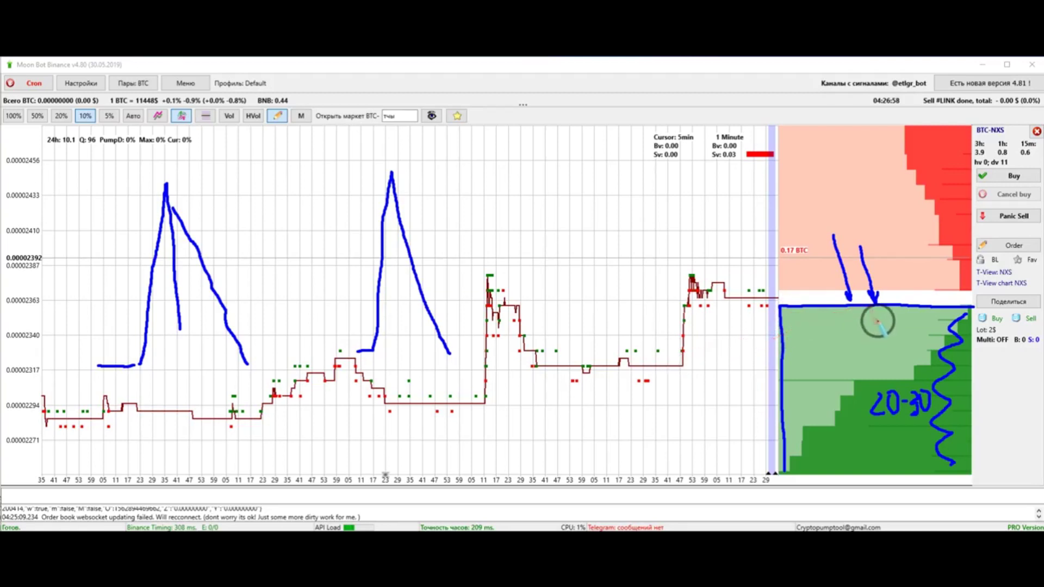
Switch to emulator mode from Меню, confirm with Да, and buy 6.3 NXS from the order book.
click(193, 83)
click(208, 93)
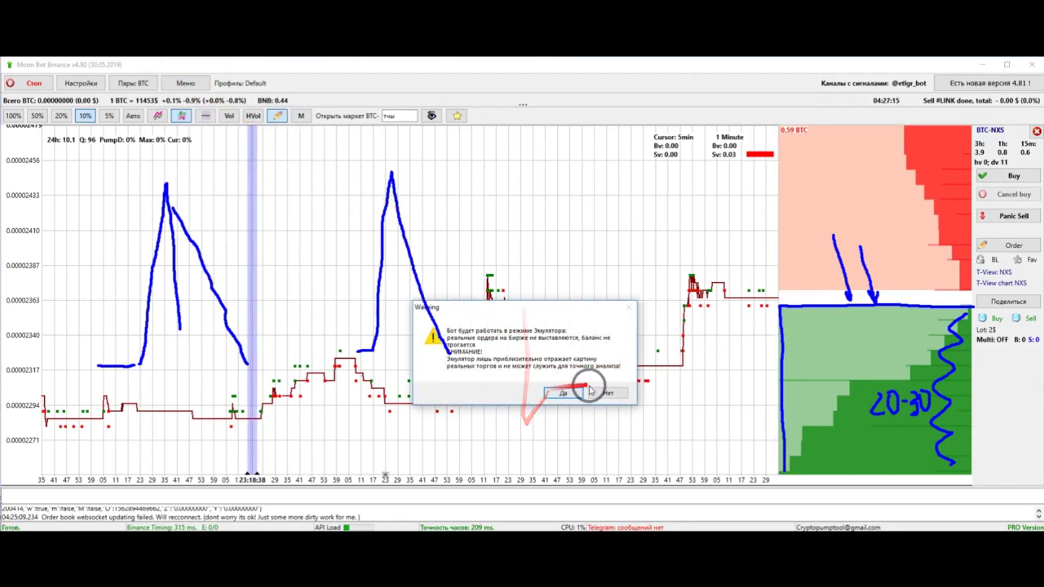
click(560, 392)
click(902, 231)
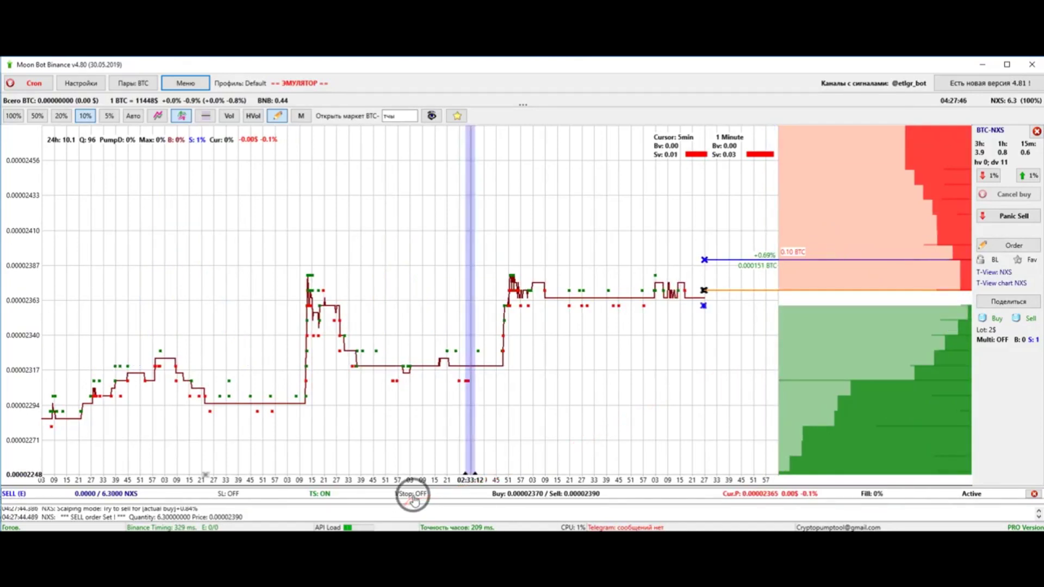
Give the SELL (E) order a fixed VStop at 0.00002359 with Vol < 0.03 BTC and apply it.
click(10, 493)
drag(228, 198, 555, 162)
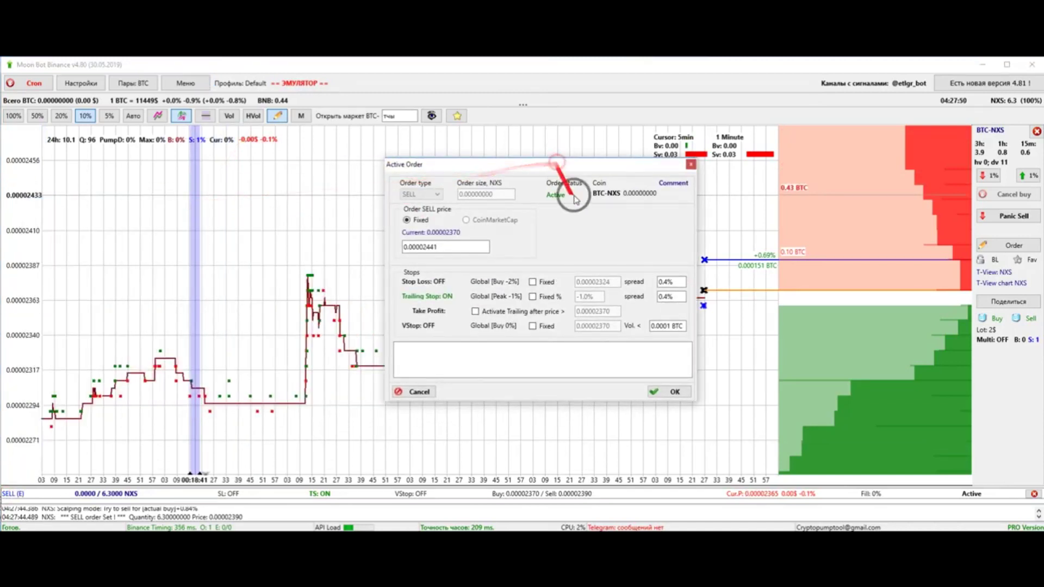
click(532, 326)
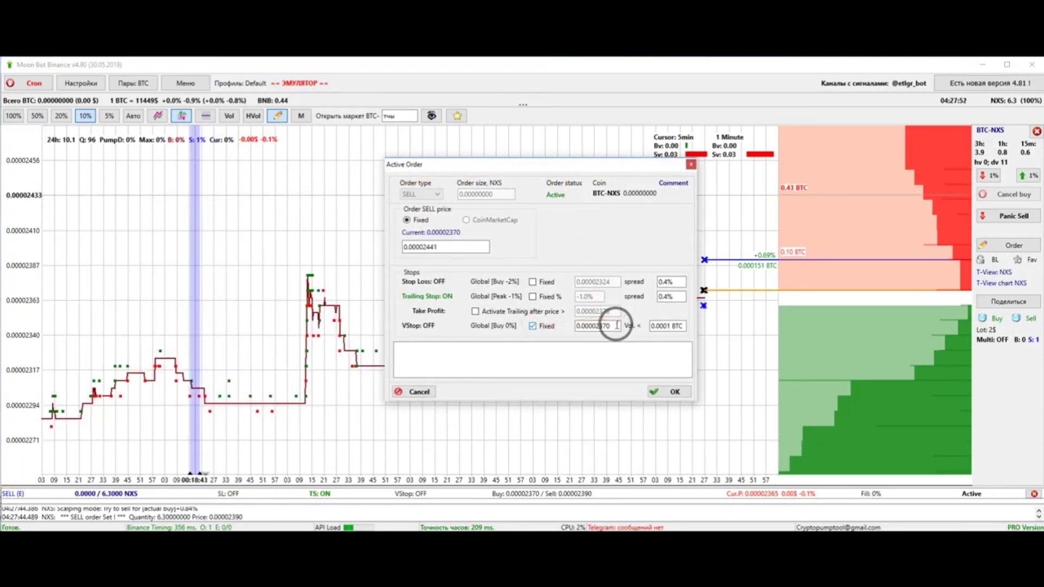
drag(617, 326, 602, 323)
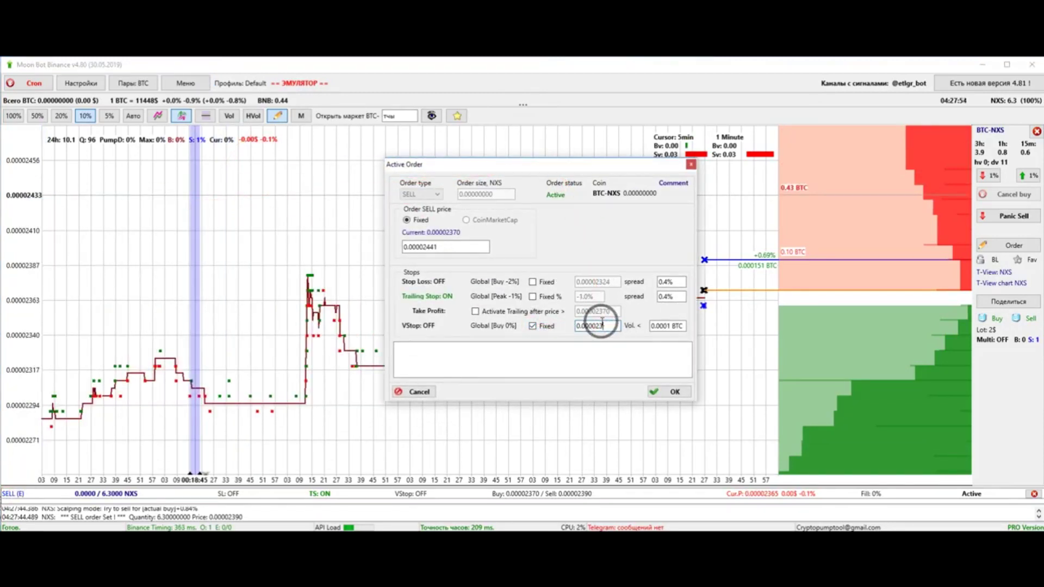
text(359)
click(668, 326)
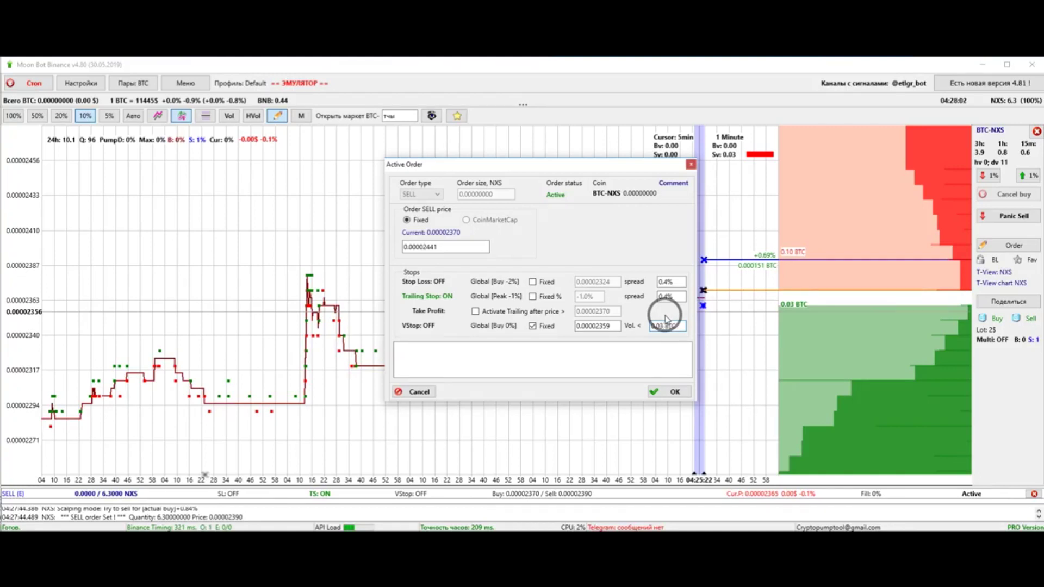
click(672, 390)
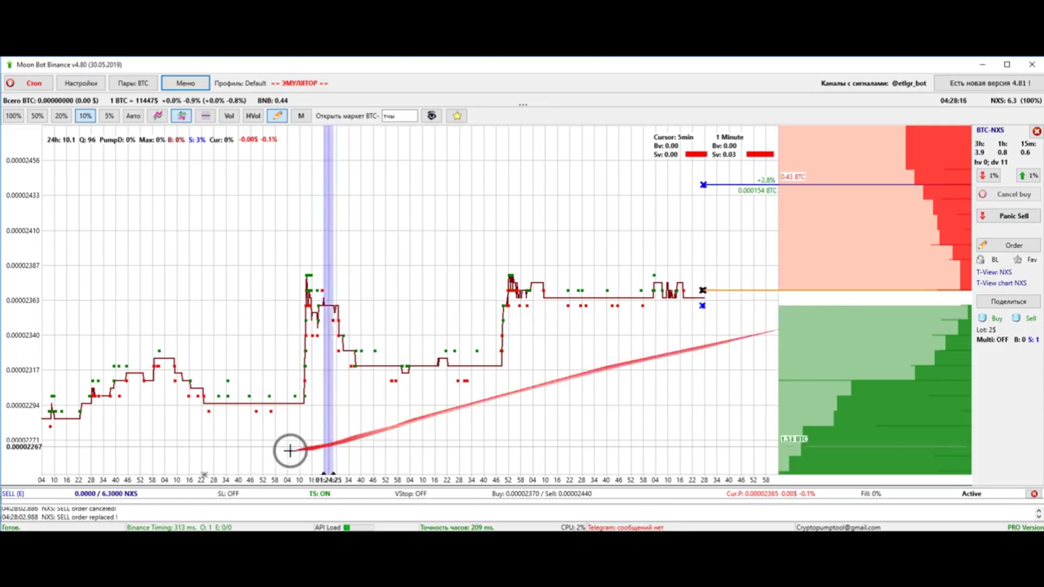
Reopen the SELL (E) Active Order dialog and move it off the chart.
click(12, 493)
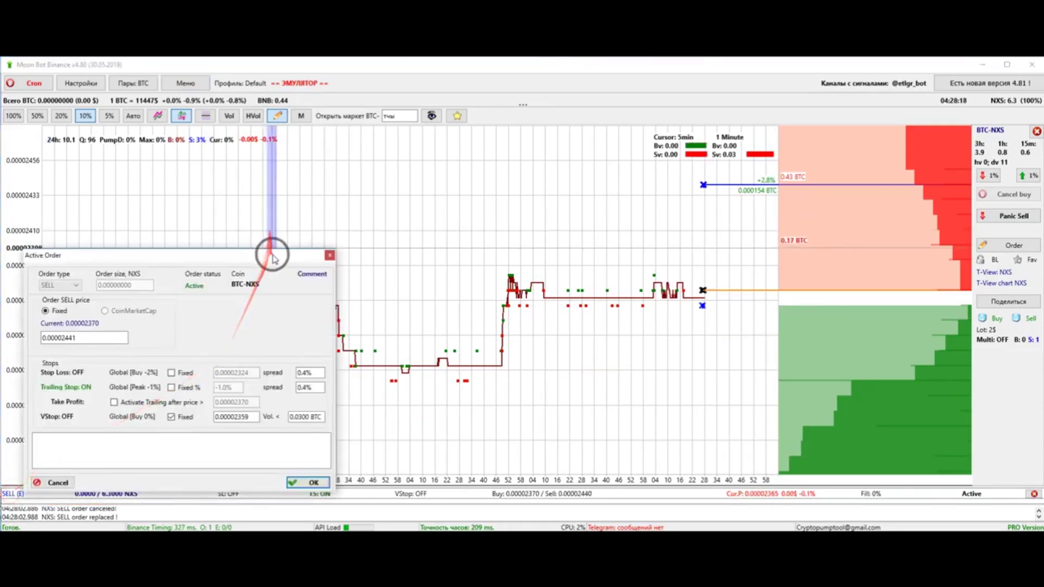
drag(267, 255, 586, 214)
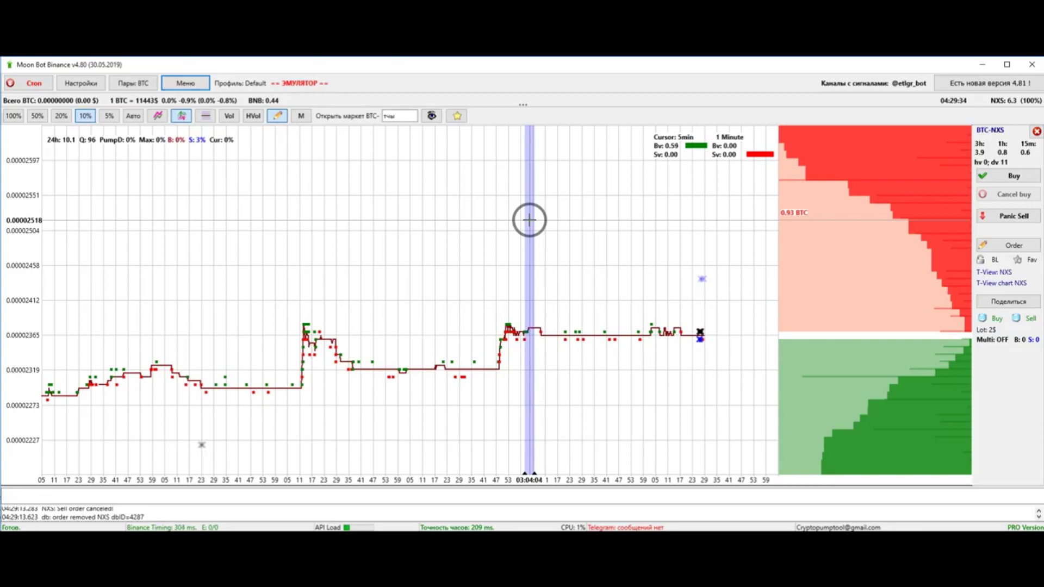
Sketch blue pump-and-dump curves: a rebound peak, a tall right-edge spike, and one over the left spike, undoing one stroke.
mouse_move(486, 426)
mouse_down()
mouse_move(581, 193)
mouse_move(598, 357)
mouse_move(626, 283)
mouse_move(610, 412)
mouse_up()
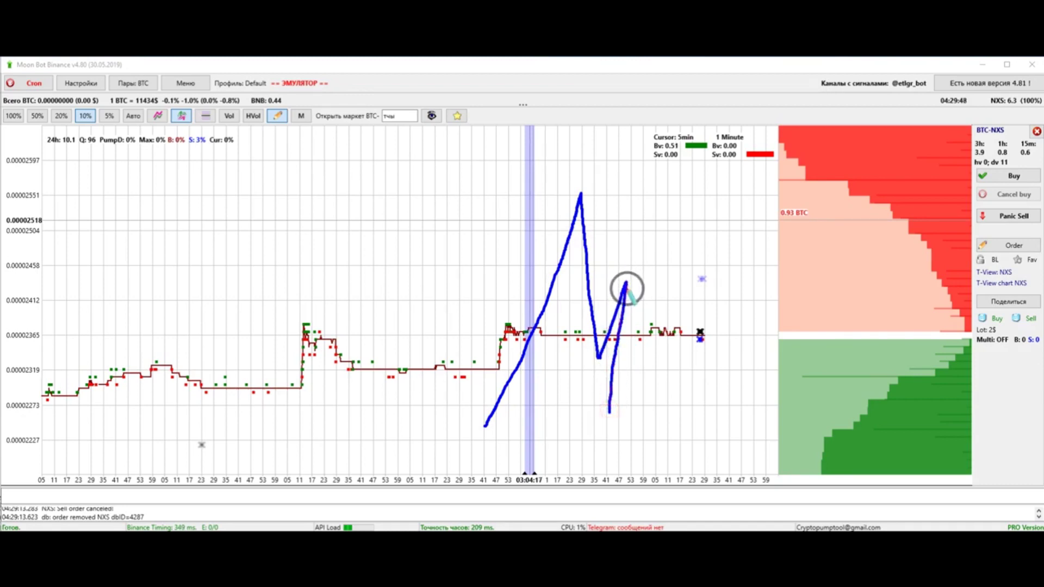
key(ctrl+z)
mouse_move(598, 356)
mouse_down()
mouse_move(618, 285)
mouse_move(658, 404)
mouse_up()
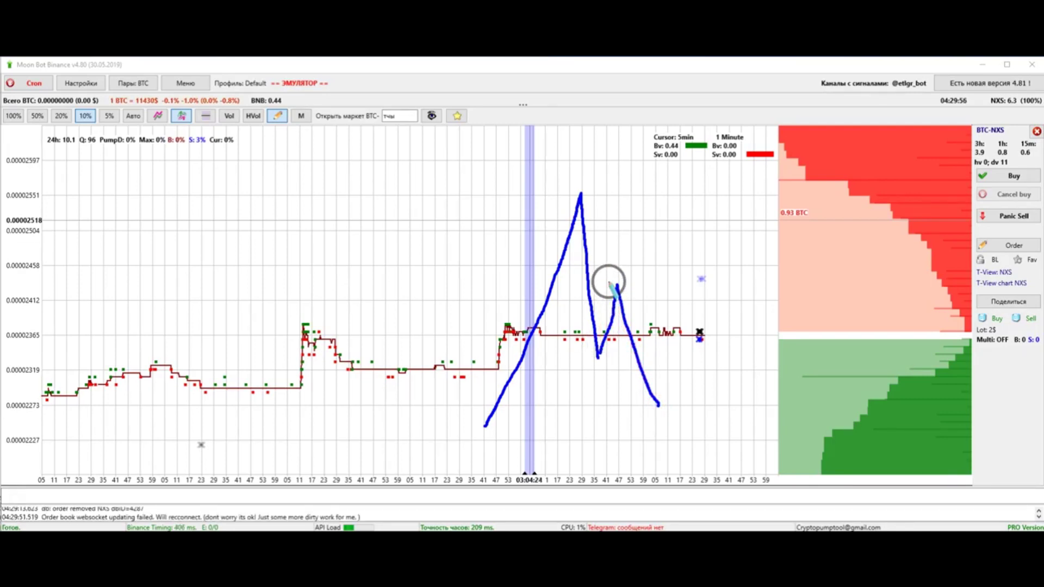
mouse_move(594, 279)
mouse_down()
mouse_move(478, 401)
mouse_move(469, 344)
mouse_move(595, 209)
mouse_move(508, 422)
mouse_move(648, 298)
mouse_move(609, 338)
mouse_move(625, 401)
mouse_move(646, 426)
mouse_move(597, 359)
mouse_move(634, 224)
mouse_move(676, 166)
mouse_move(657, 329)
mouse_move(699, 174)
mouse_move(708, 330)
mouse_up()
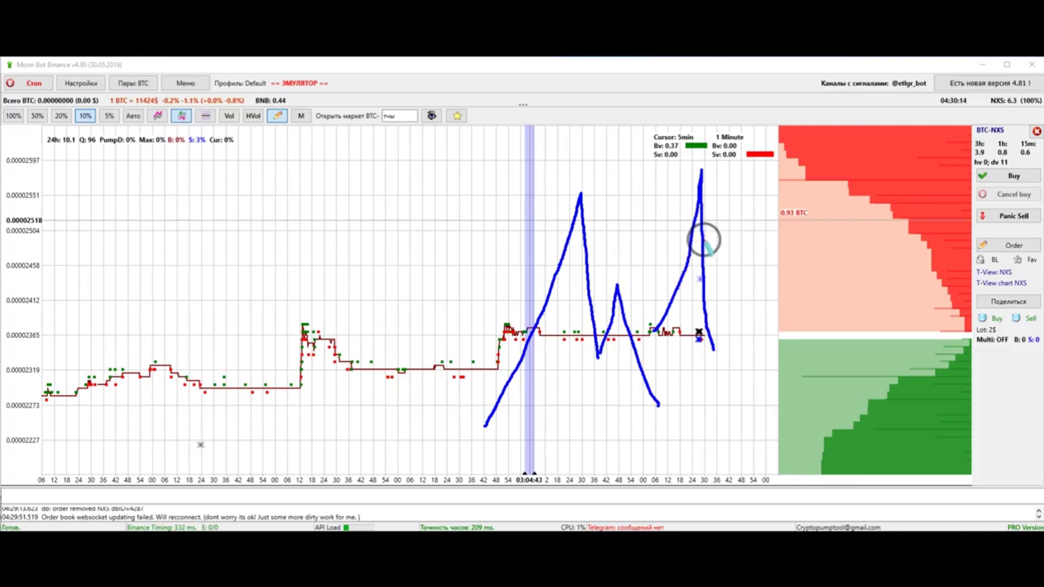
drag(701, 274, 453, 322)
mouse_move(277, 367)
mouse_down()
mouse_move(333, 190)
mouse_move(361, 310)
mouse_up()
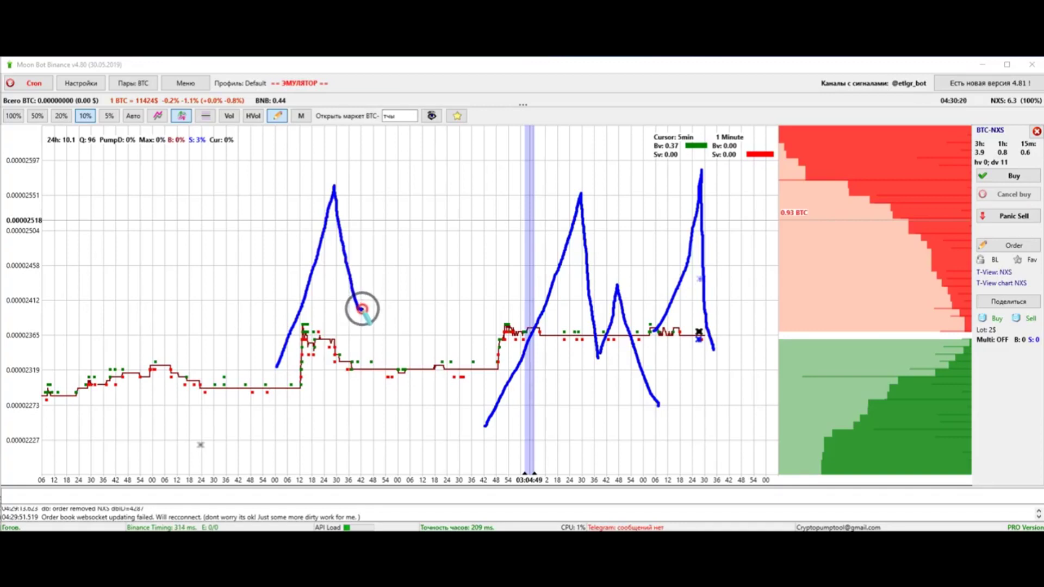